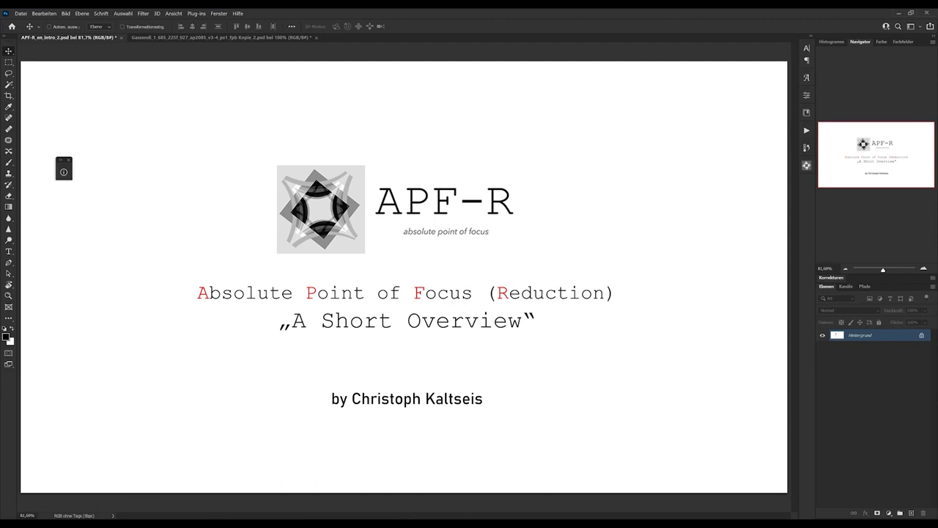
# Step: Bring the Gassendi lunar crater document to the front
pyautogui.click(238, 39)
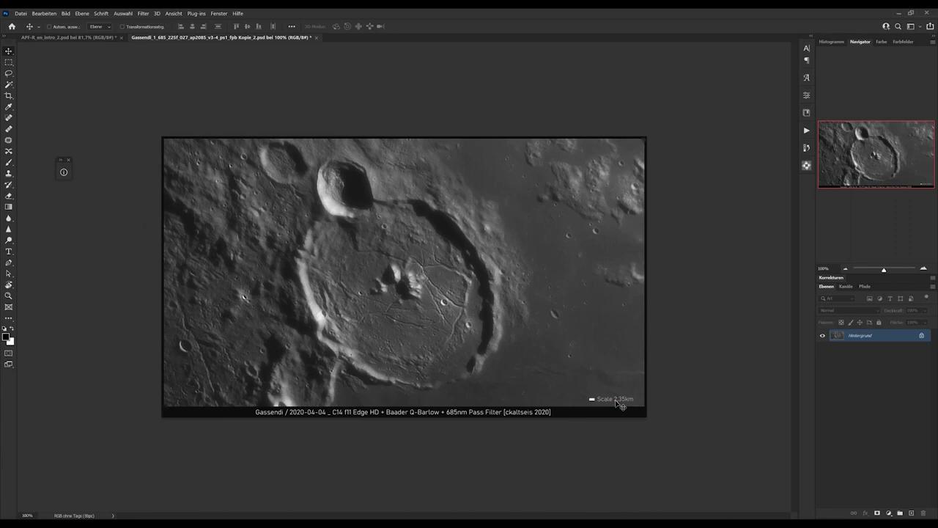
# Step: Generate an APF-R sharpening preview layer, fit the crater to screen, and compare it
pyautogui.click(806, 166)
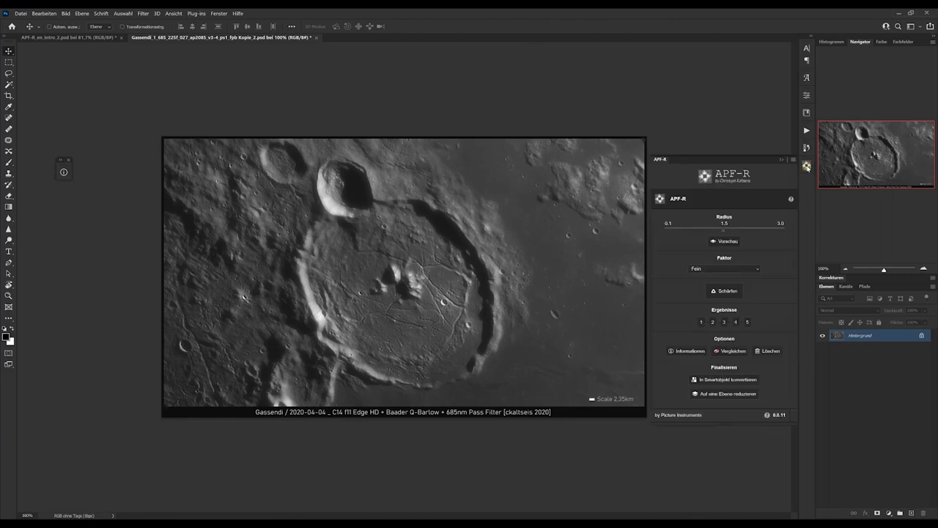
pyautogui.click(728, 241)
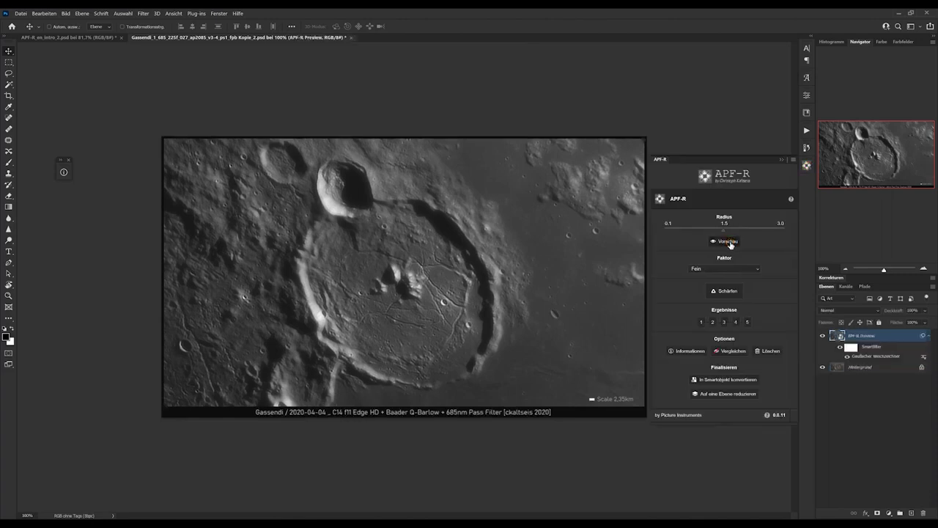
pyautogui.hotkey('ctrl', '0')
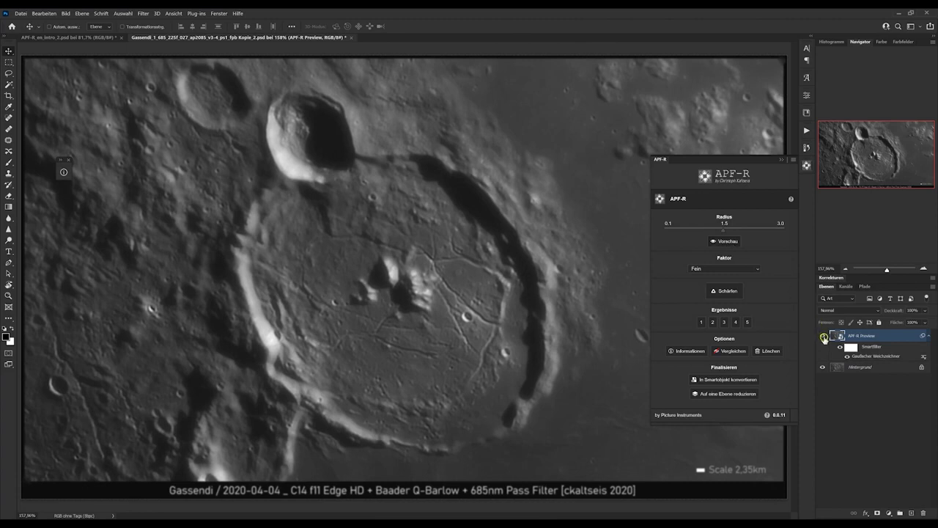
pyautogui.click(822, 335)
pyautogui.click(823, 336)
# Step: Set the APF-R sharpening radius to 0.9 after trying 0.5
pyautogui.moveTo(724, 231); pyautogui.dragTo(680, 230)
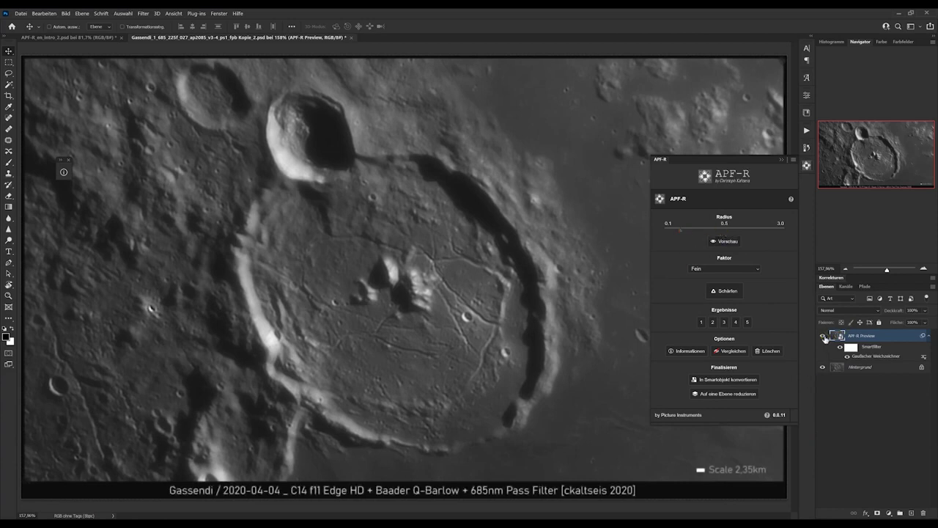
pyautogui.click(823, 336)
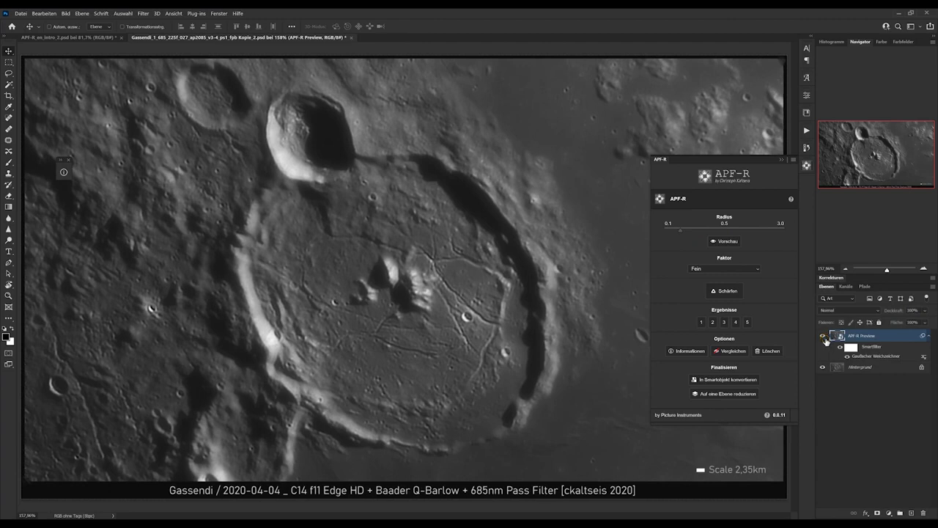
pyautogui.moveTo(680, 230); pyautogui.dragTo(708, 229)
# Step: Compare the preview, then set the APF-R Faktor to Extra fein
pyautogui.click(822, 336)
pyautogui.click(822, 338)
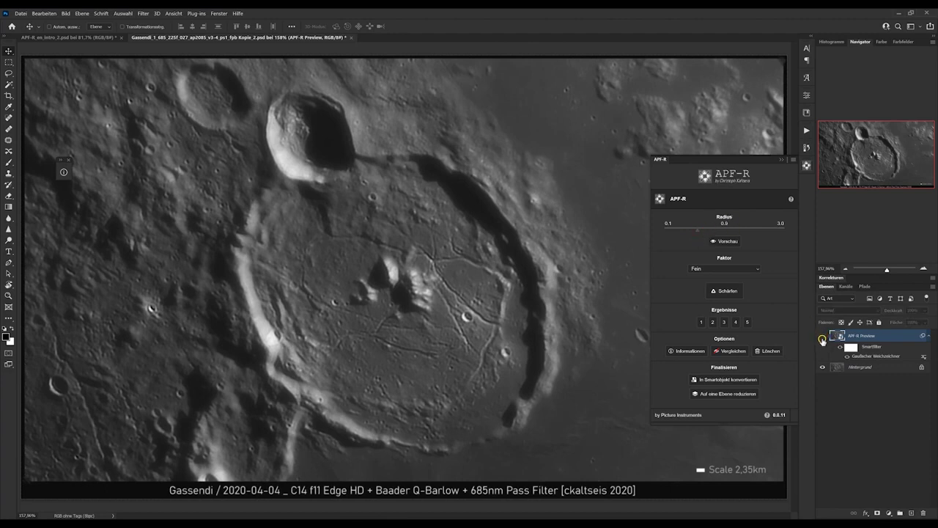
pyautogui.click(726, 268)
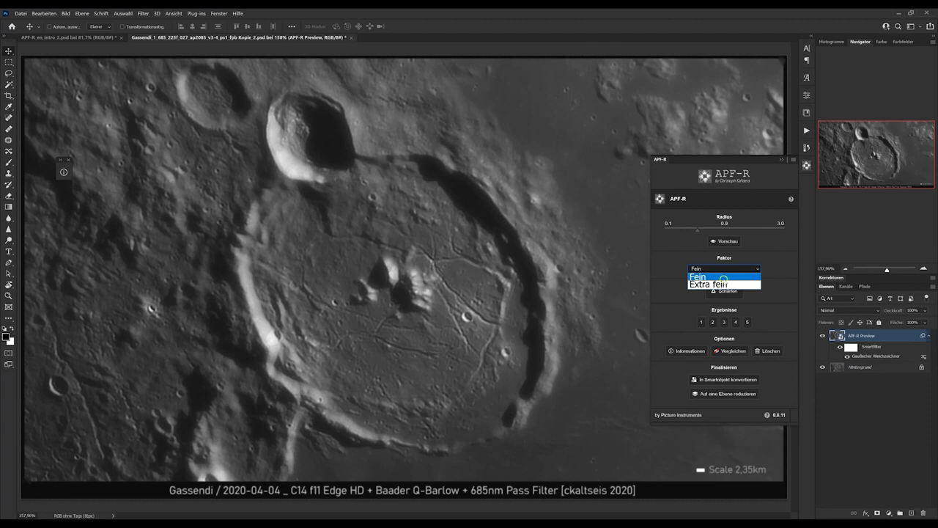
pyautogui.click(725, 283)
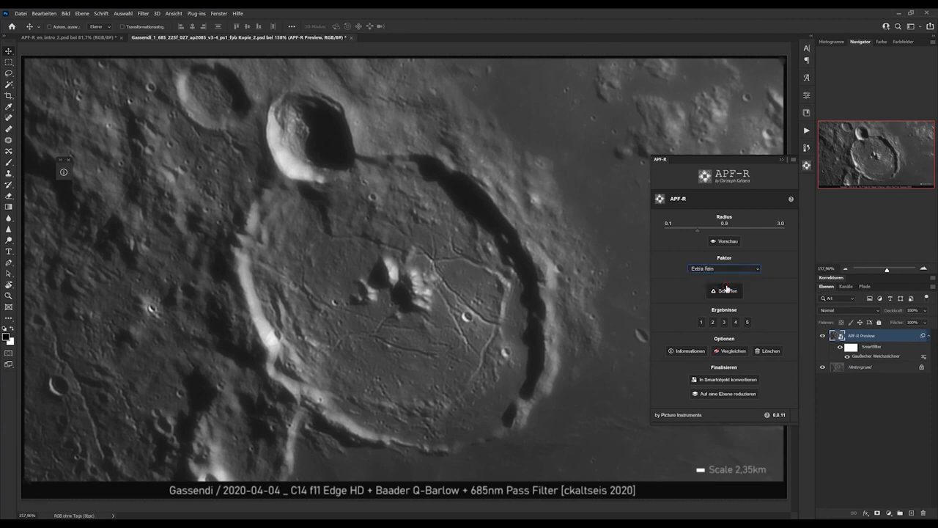
# Step: Apply APF-R Schärfen to create the APF-R Final layer, compare it, and view at 100%
pyautogui.click(727, 289)
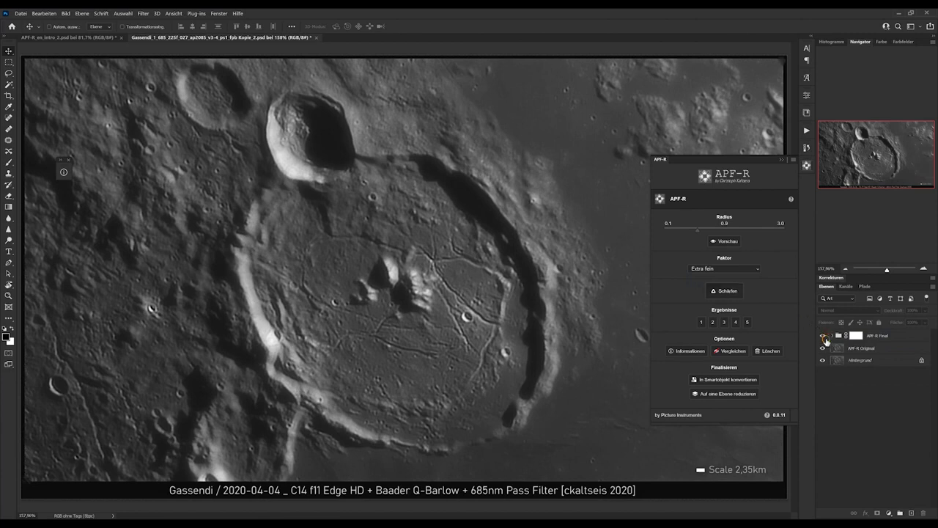
pyautogui.click(823, 339)
pyautogui.click(847, 269)
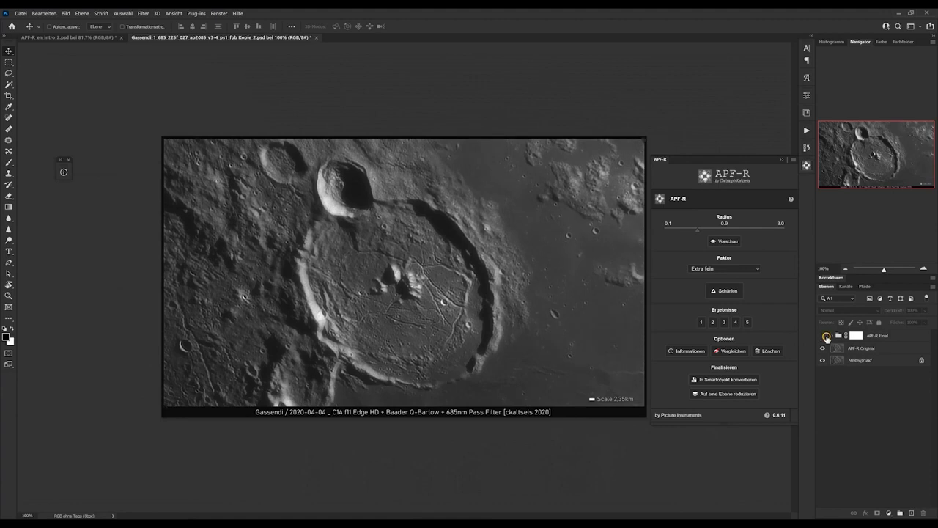
# Step: Pick APF-R result 1, convert it to a smart object, and launch the Camera Raw filter
pyautogui.click(736, 322)
pyautogui.click(701, 322)
pyautogui.click(735, 380)
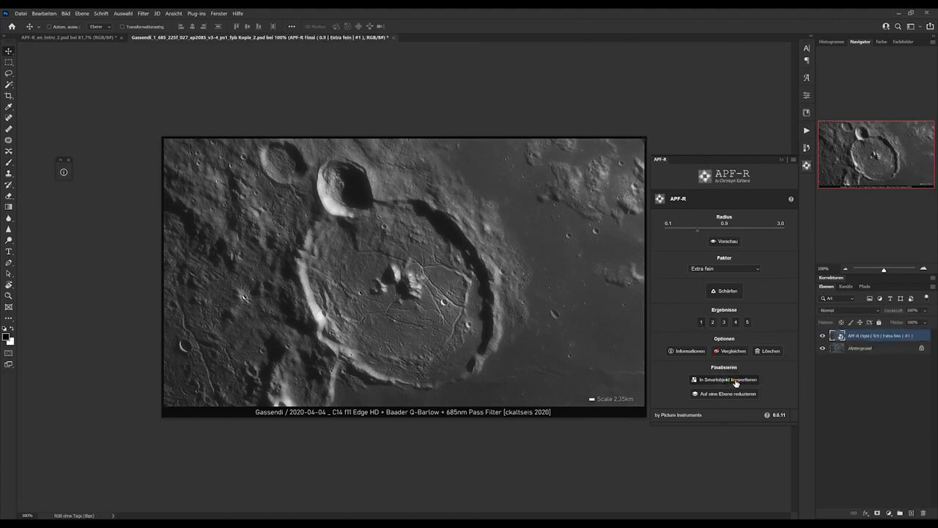
pyautogui.click(143, 13)
pyautogui.click(176, 70)
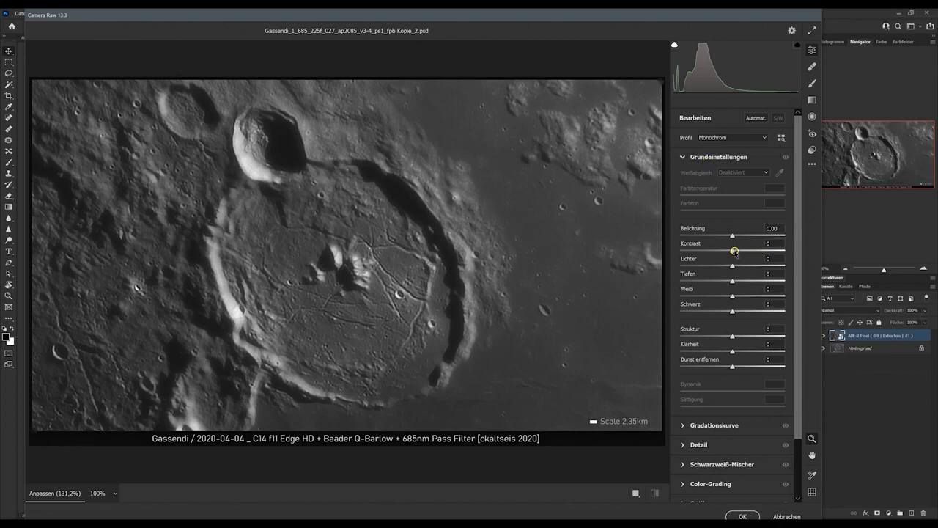
# Step: Set Camera Raw Kontrast to +6 and Klarheit to +5
pyautogui.moveTo(732, 250); pyautogui.dragTo(735, 250)
pyautogui.moveTo(735, 353); pyautogui.dragTo(736, 355)
# Step: In the Camera Raw Detail panel, set sharpening to 18 and masking to 61
pyautogui.click(682, 156)
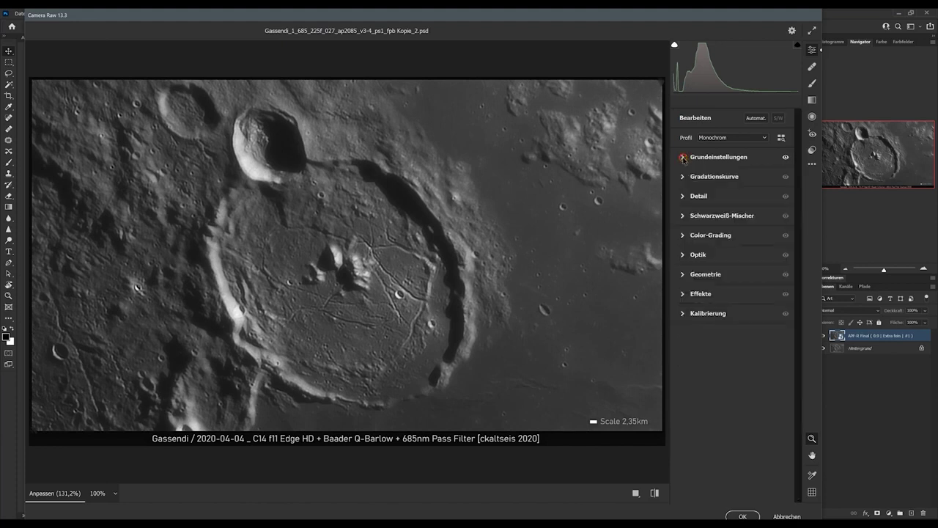
pyautogui.click(683, 197)
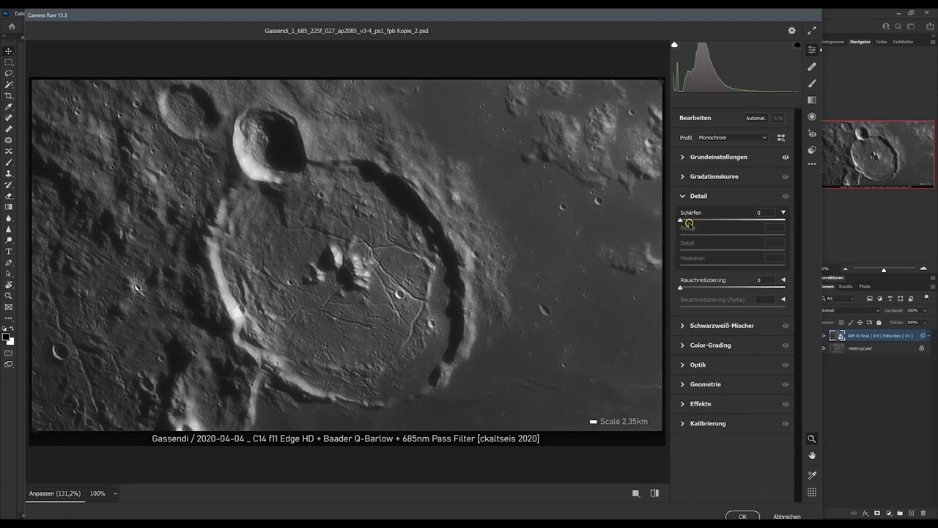
pyautogui.moveTo(684, 220); pyautogui.dragTo(693, 219)
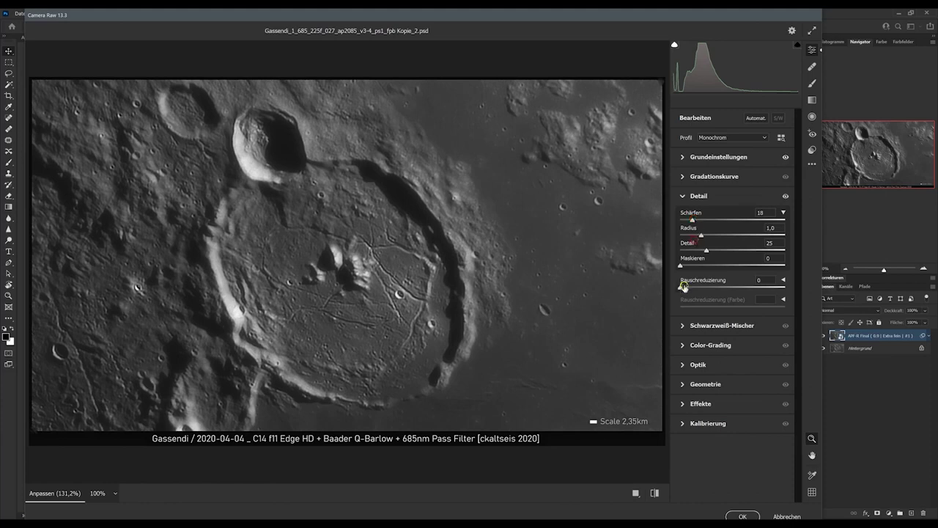
pyautogui.press('alt')
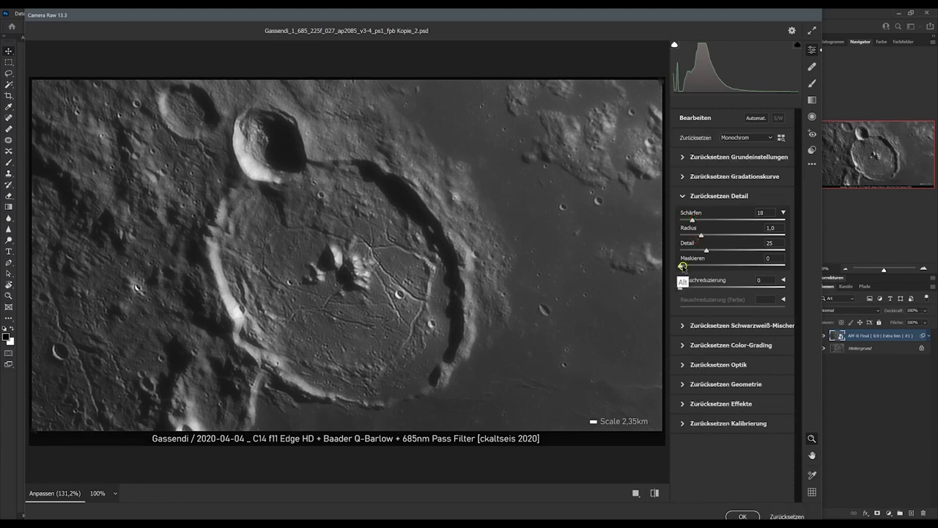
pyautogui.moveTo(682, 265); pyautogui.dragTo(743, 269)
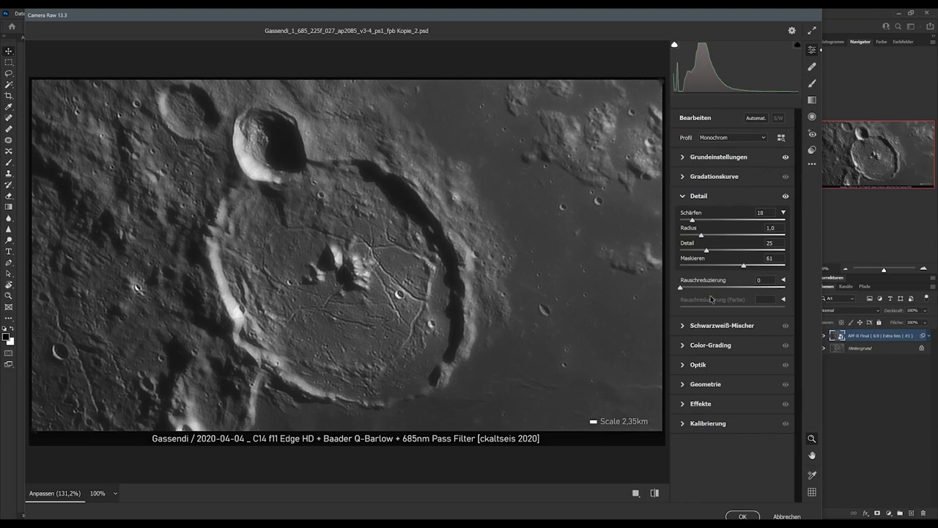
# Step: Confirm Camera Raw as a smart filter and toggle the layer to compare
pyautogui.click(743, 515)
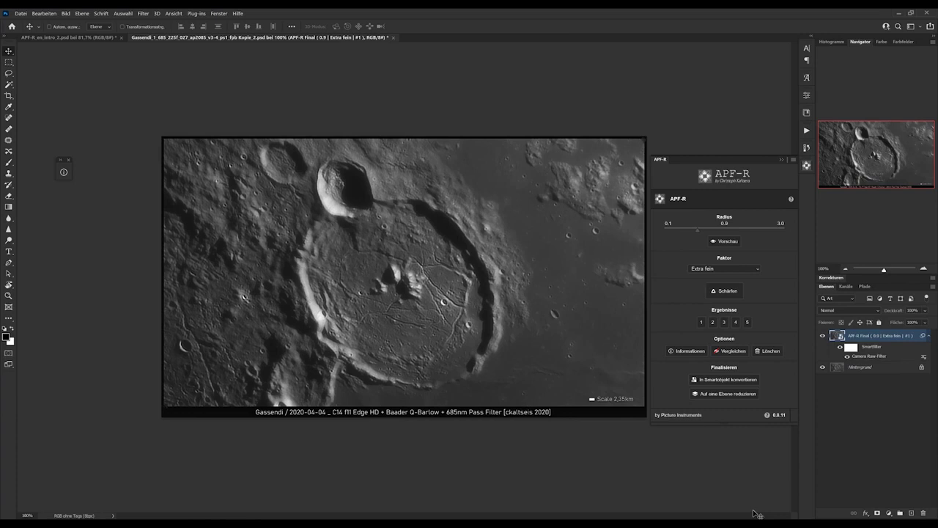
pyautogui.click(827, 336)
pyautogui.click(827, 336)
pyautogui.click(826, 336)
# Step: Zoom in on the crater and compare it with and without the sharpened layer
pyautogui.hotkey('ctrl', '+')
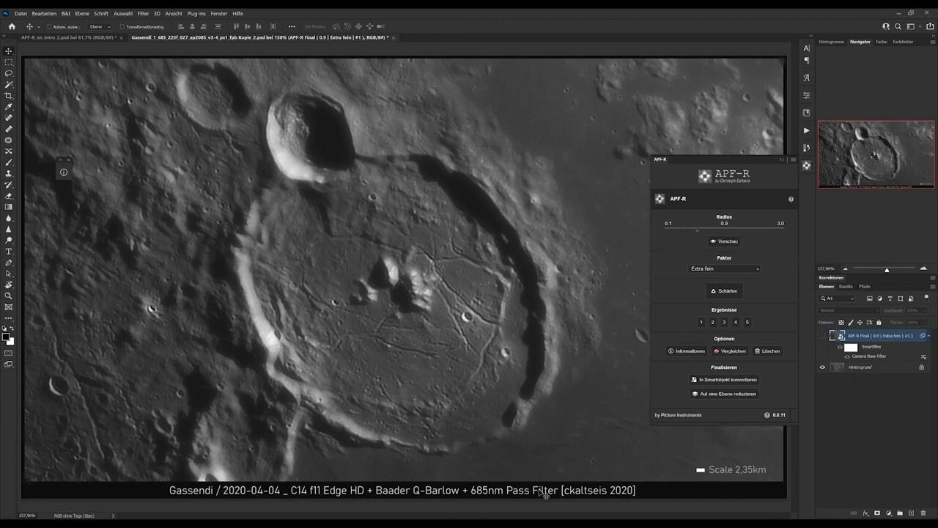
pyautogui.click(822, 335)
pyautogui.click(822, 336)
pyautogui.click(822, 336)
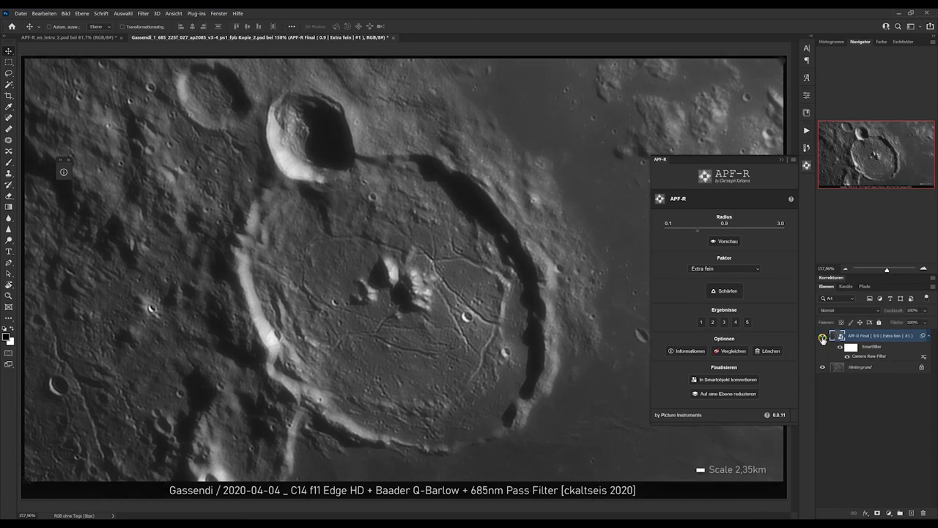